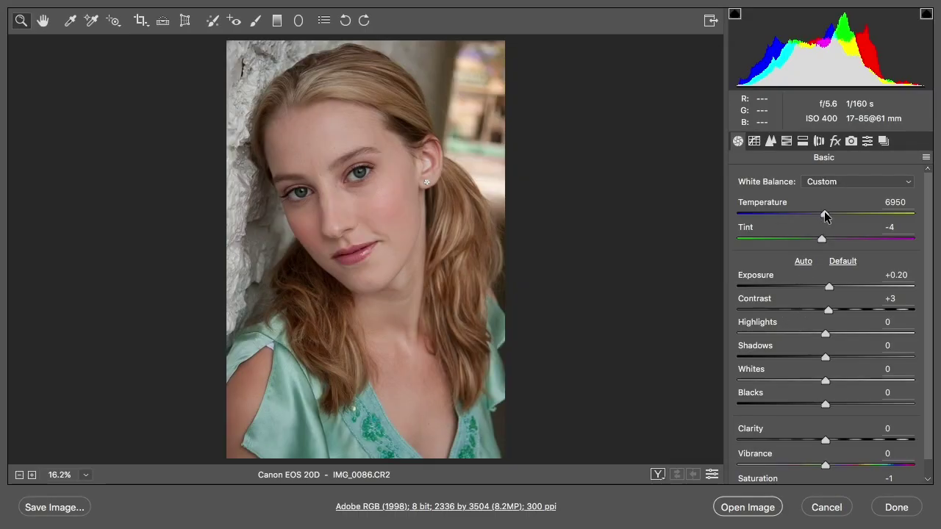
Step: Drag the Basic panel sliders to Temperature 7200 and Exposure +0.25
{"action": "mouse_move", "coordinate": [824, 214]}
{"action": "left_mouse_down"}
{"action": "mouse_move", "coordinate": [843, 214]}
{"action": "mouse_move", "coordinate": [829, 215]}
{"action": "left_mouse_up"}
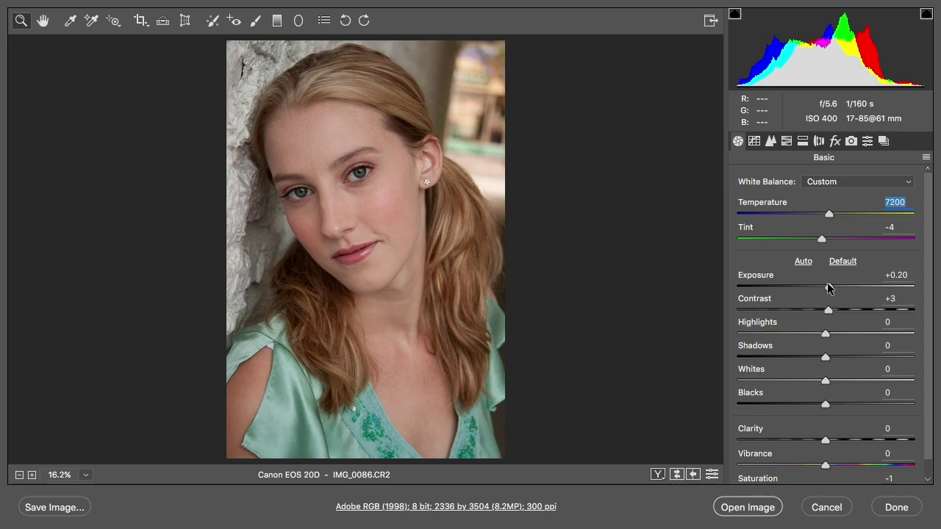
{"action": "left_click_drag", "start_coordinate": [828, 286], "coordinate": [830, 289]}
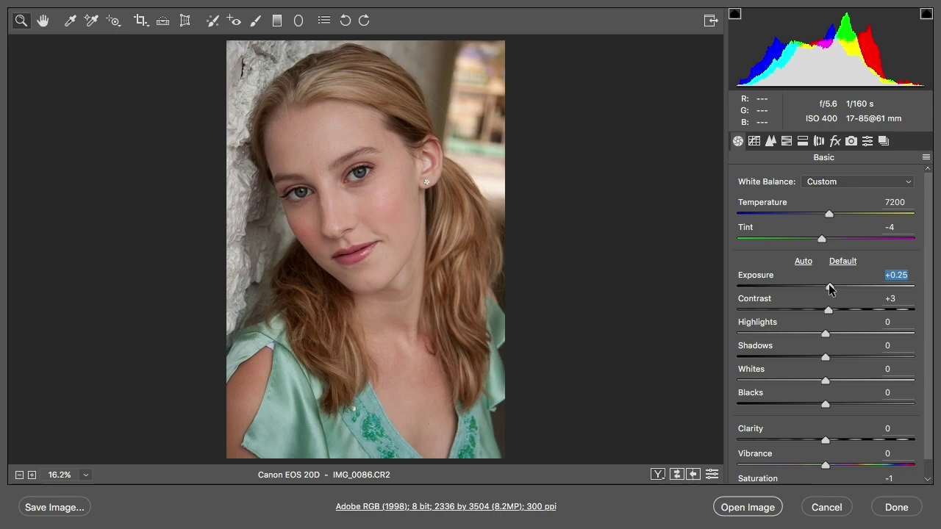
Step: Reset the portrait to Camera Raw Defaults, then set Temperature 6800 and Exposure +0.50
{"action": "left_click", "coordinate": [926, 157]}
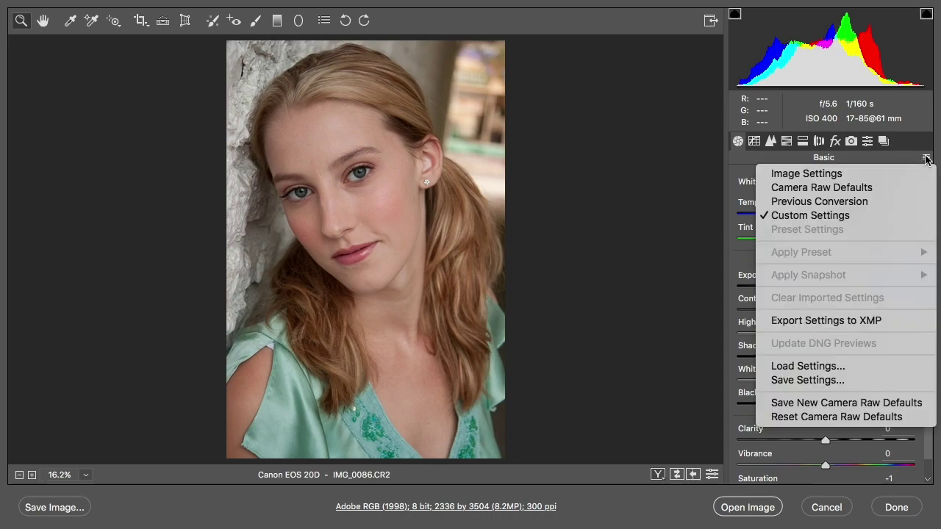
{"action": "left_click", "coordinate": [849, 190]}
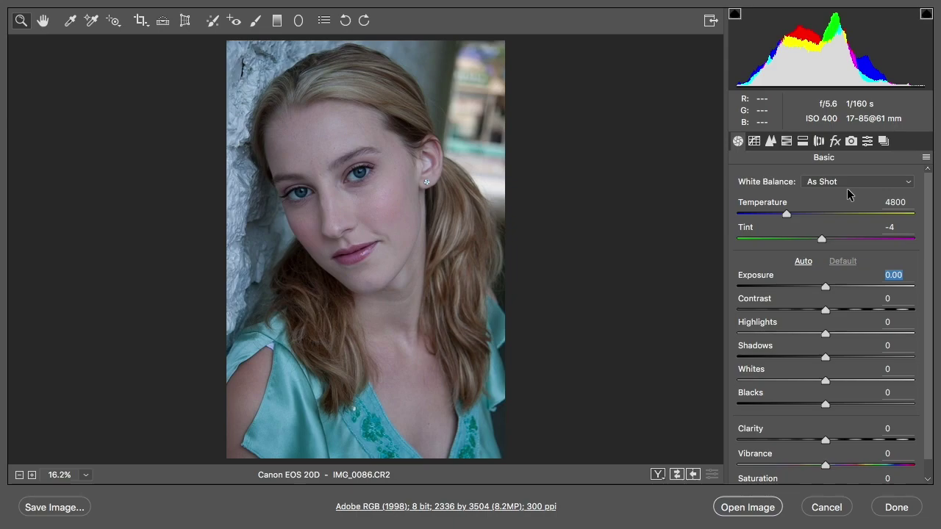
{"action": "left_click", "coordinate": [822, 214]}
{"action": "left_click", "coordinate": [833, 287]}
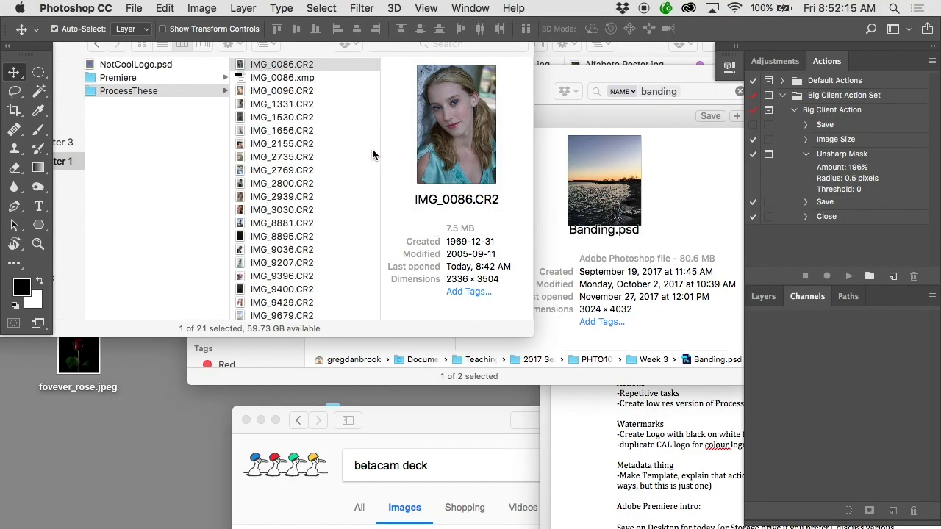
Step: Preview IMG_0086.xmp in Finder's Quick Look and scroll through its stored settings
{"action": "left_click", "coordinate": [368, 151]}
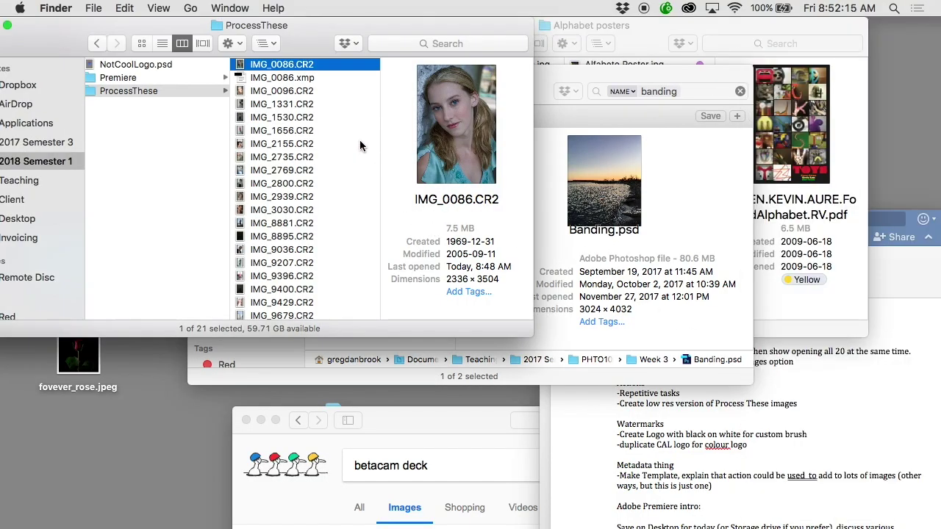
{"action": "left_click", "coordinate": [311, 80]}
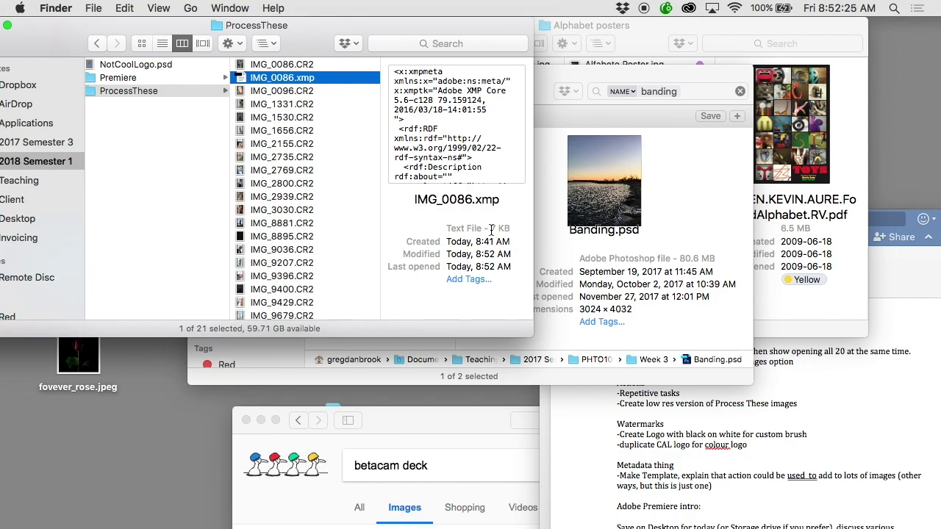
{"action": "key", "text": "space"}
{"action": "scroll", "coordinate": [312, 274], "scroll_direction": "down", "scroll_amount": 15}
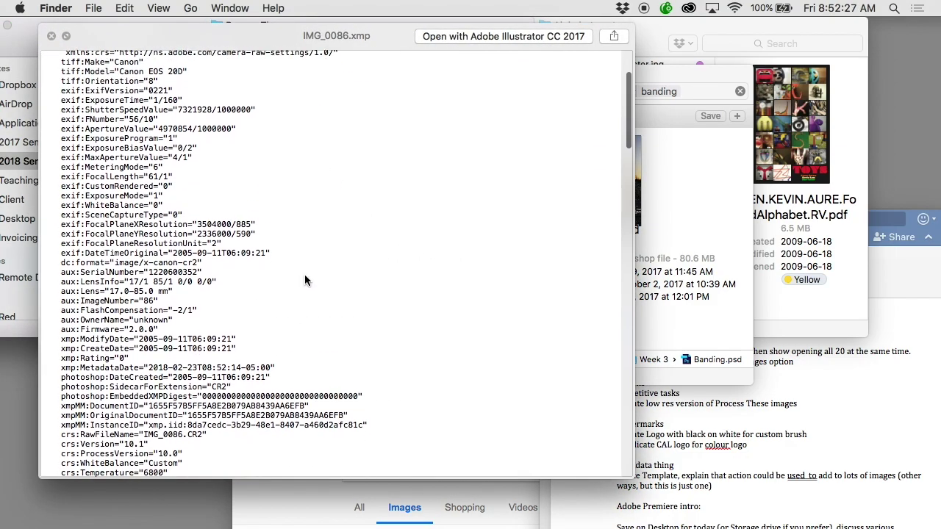
{"action": "scroll", "coordinate": [305, 276], "scroll_direction": "down", "scroll_amount": 15}
{"action": "scroll", "coordinate": [305, 279], "scroll_direction": "down", "scroll_amount": 5}
{"action": "key", "text": "space"}
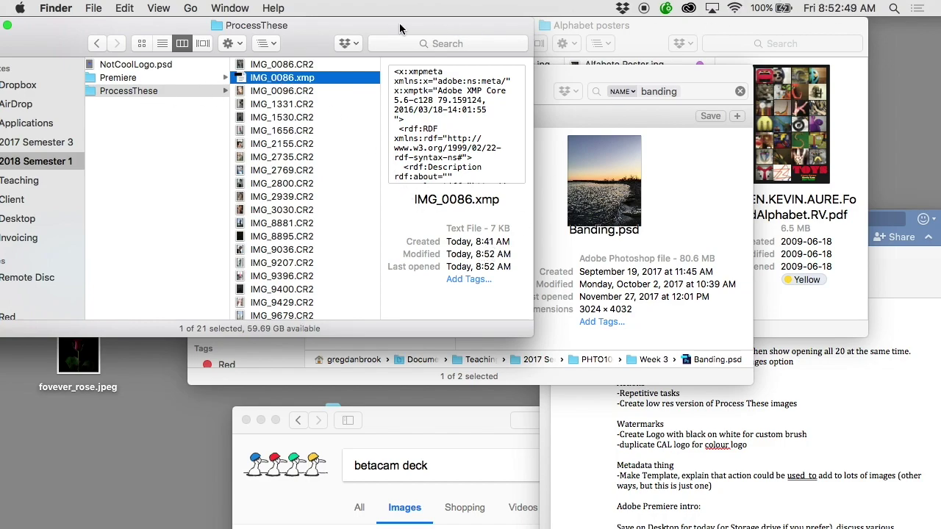
Step: Edit IMG_0086.CR2 to Temperature 36000 and Exposure -2.40, accept, and select its sidecar
{"action": "double_click", "coordinate": [310, 64]}
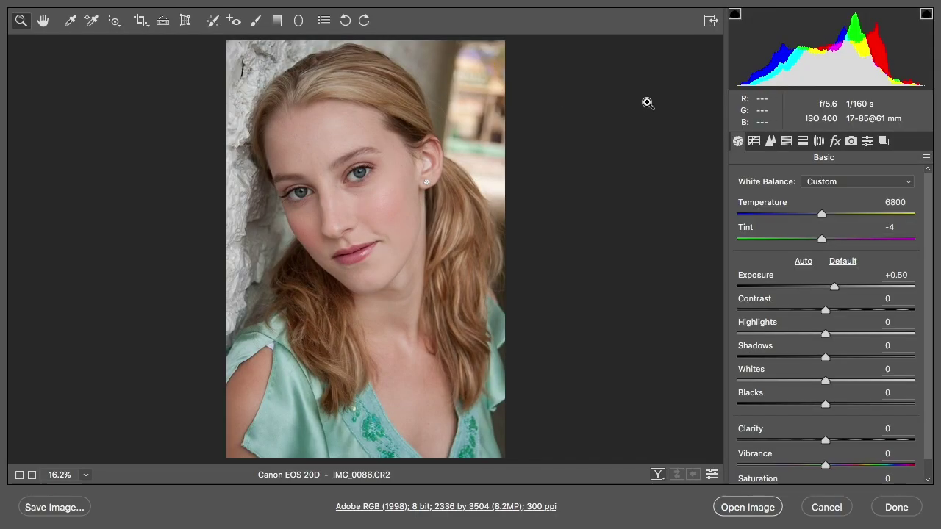
{"action": "left_click_drag", "start_coordinate": [823, 214], "coordinate": [906, 214]}
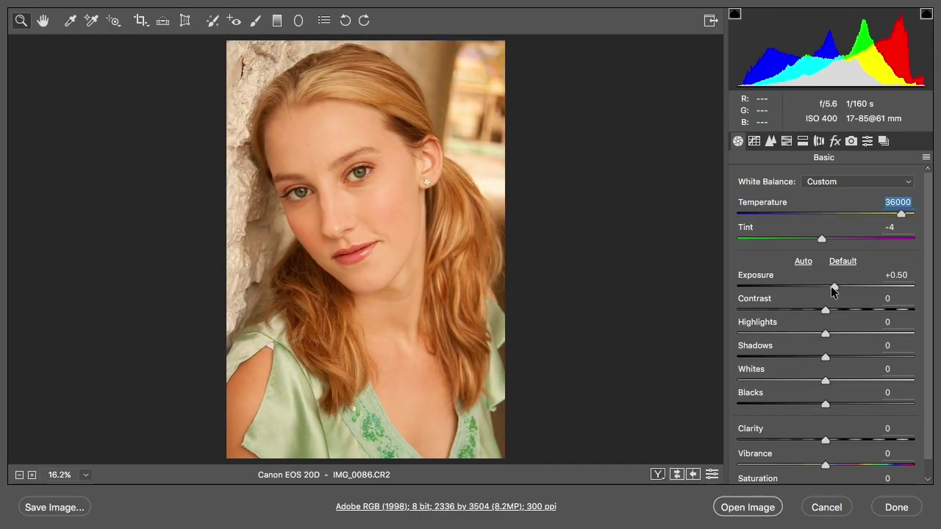
{"action": "left_click_drag", "start_coordinate": [834, 287], "coordinate": [783, 287]}
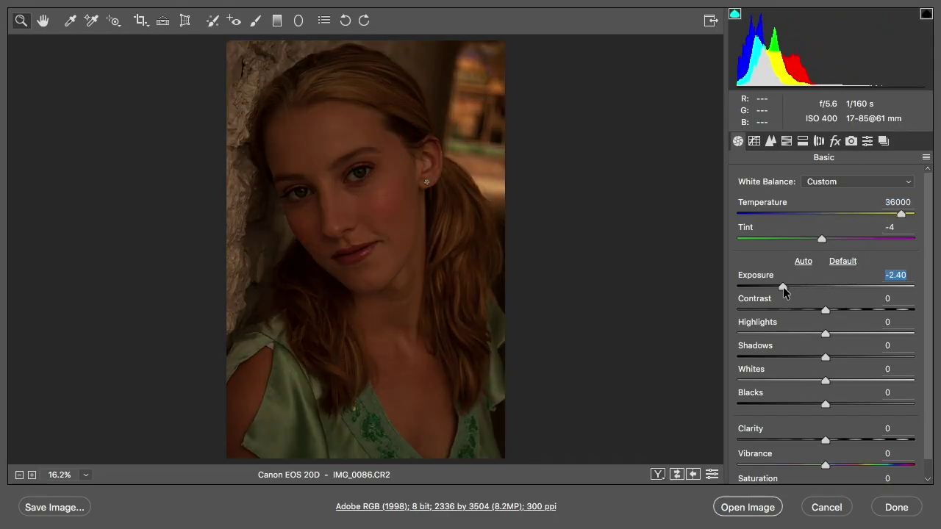
{"action": "left_click", "coordinate": [895, 506]}
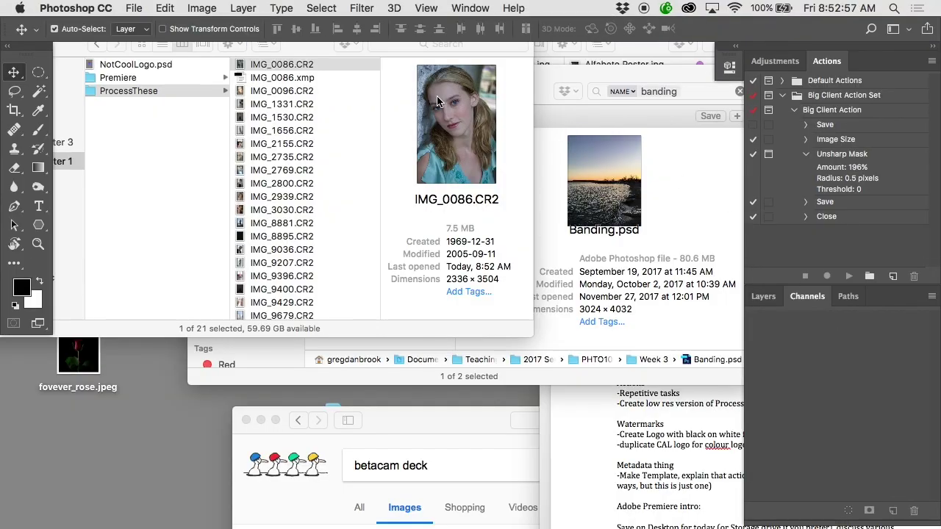
{"action": "left_click", "coordinate": [305, 78]}
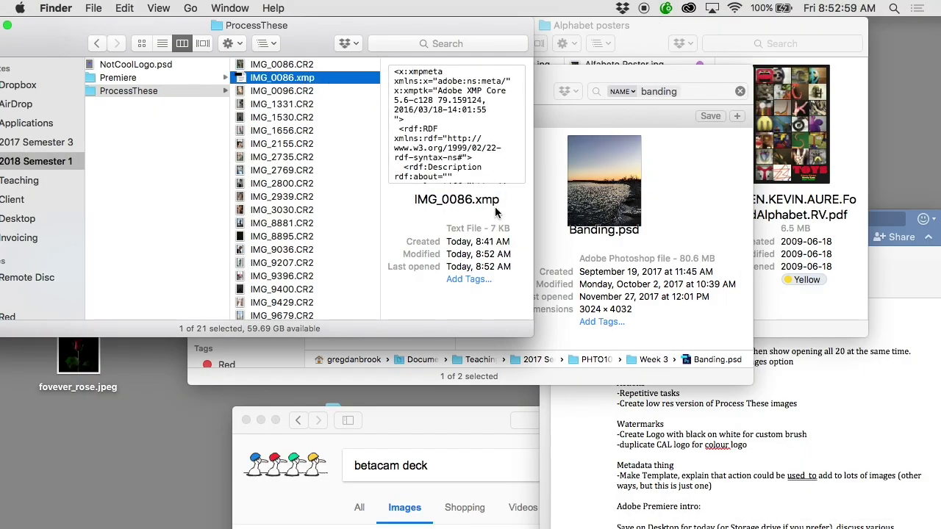
Step: Reopen IMG_0086.CR2, correct Exposure to -1.70, accept, and verify the updated sidecar
{"action": "double_click", "coordinate": [292, 66]}
{"action": "left_click", "coordinate": [794, 286]}
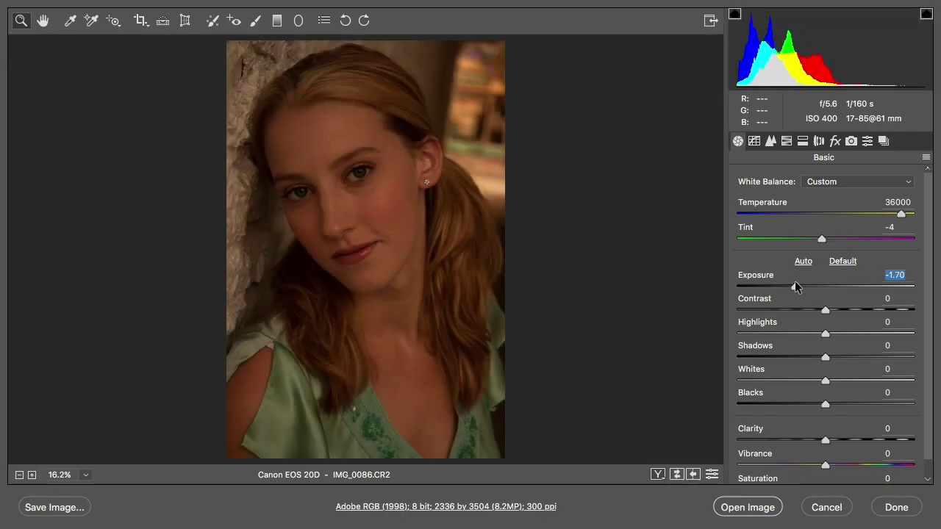
{"action": "left_click", "coordinate": [897, 507]}
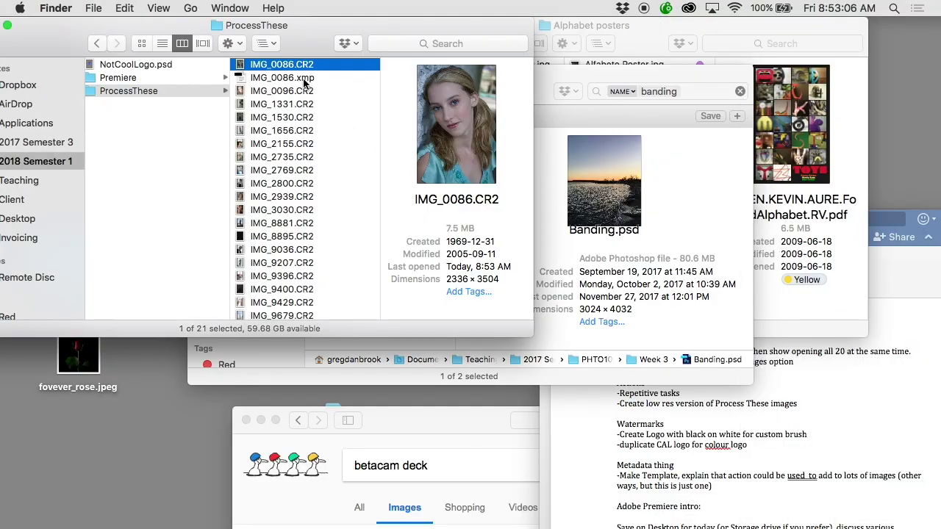
{"action": "left_click", "coordinate": [303, 79]}
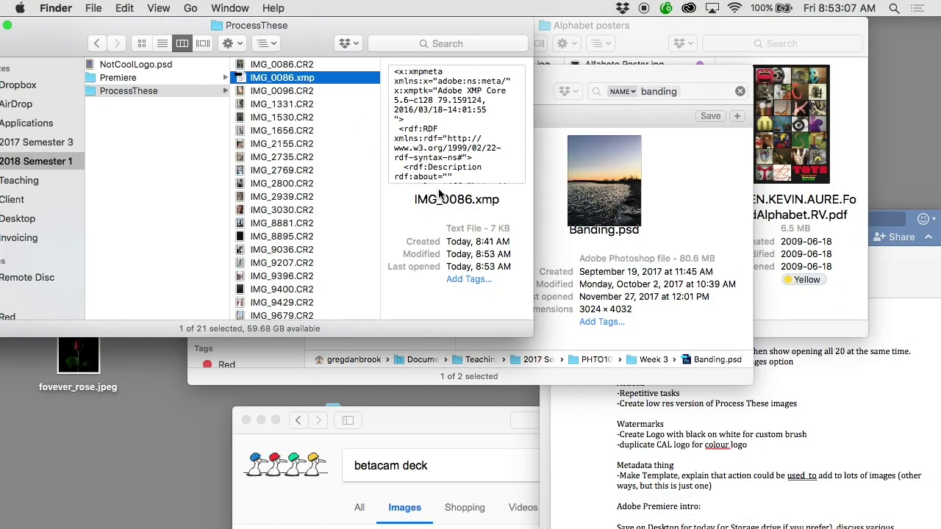
{"action": "double_click", "coordinate": [294, 65]}
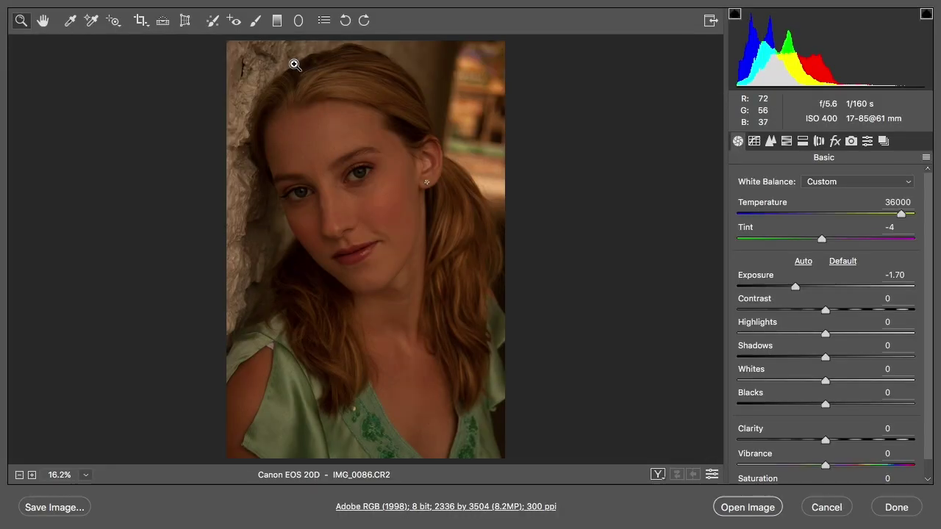
Step: Move IMG_0086.xmp onto the desktop and confirm the CR2 opens without its edits
{"action": "left_click", "coordinate": [826, 507]}
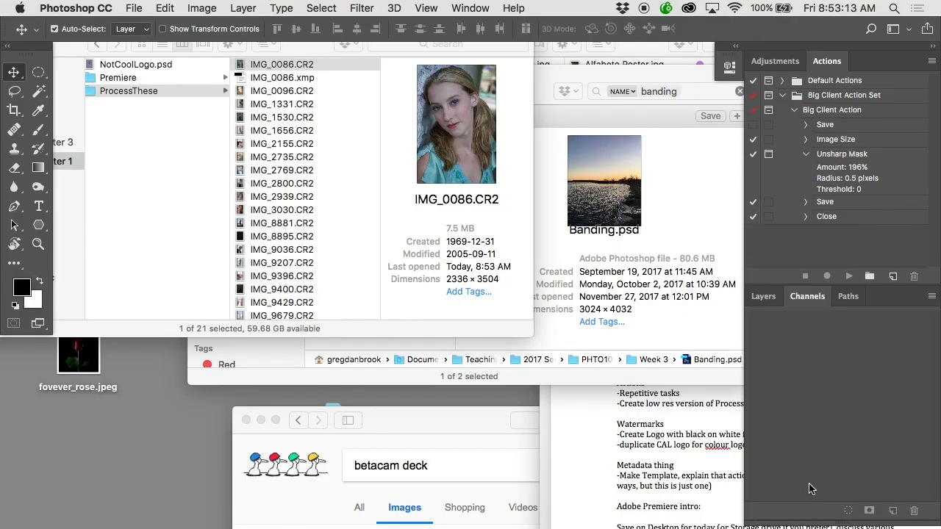
{"action": "left_click_drag", "start_coordinate": [306, 78], "coordinate": [161, 409]}
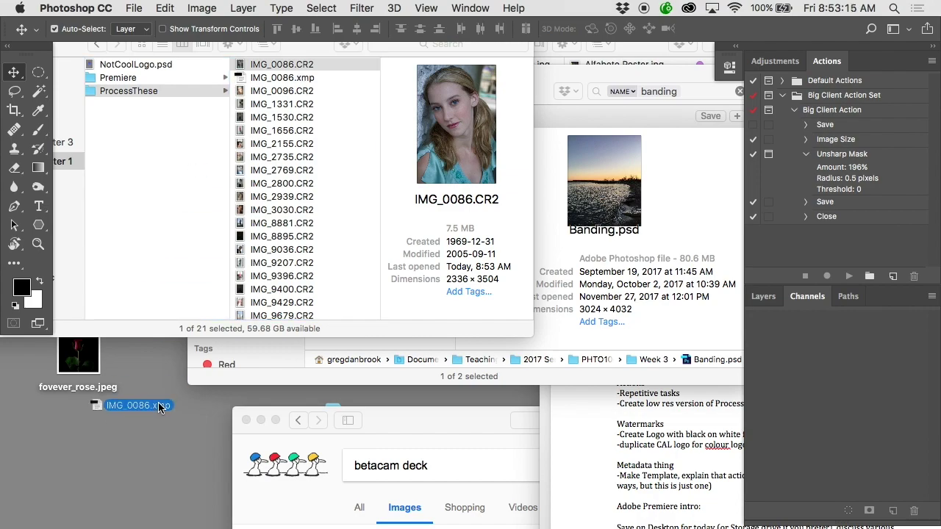
{"action": "double_click", "coordinate": [292, 66]}
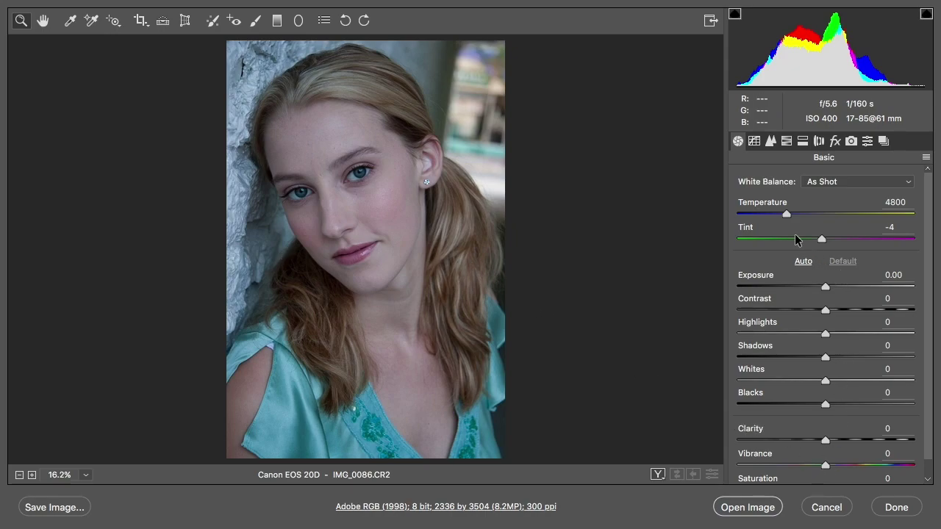
{"action": "left_click", "coordinate": [826, 507]}
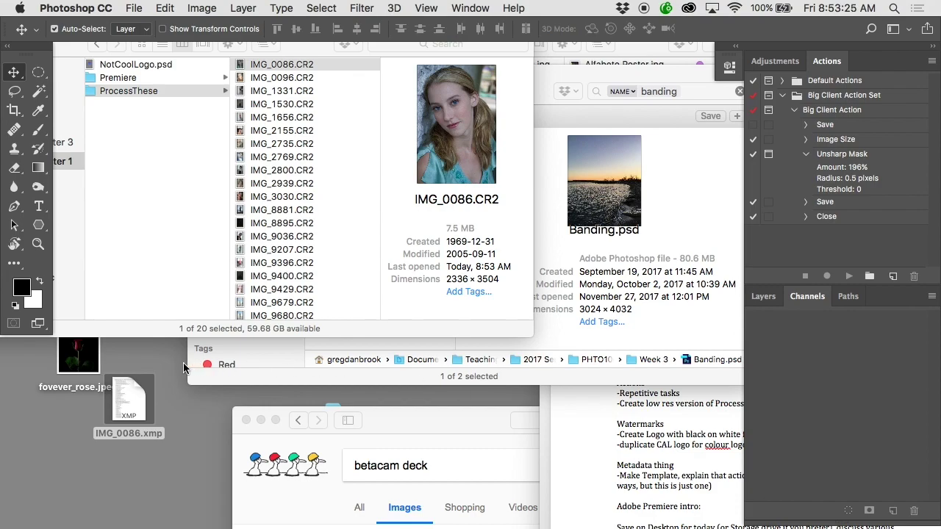
Step: Return IMG_0086.xmp to ProcessThese and confirm the CR2 shows its edits again
{"action": "left_click_drag", "start_coordinate": [126, 397], "coordinate": [292, 165]}
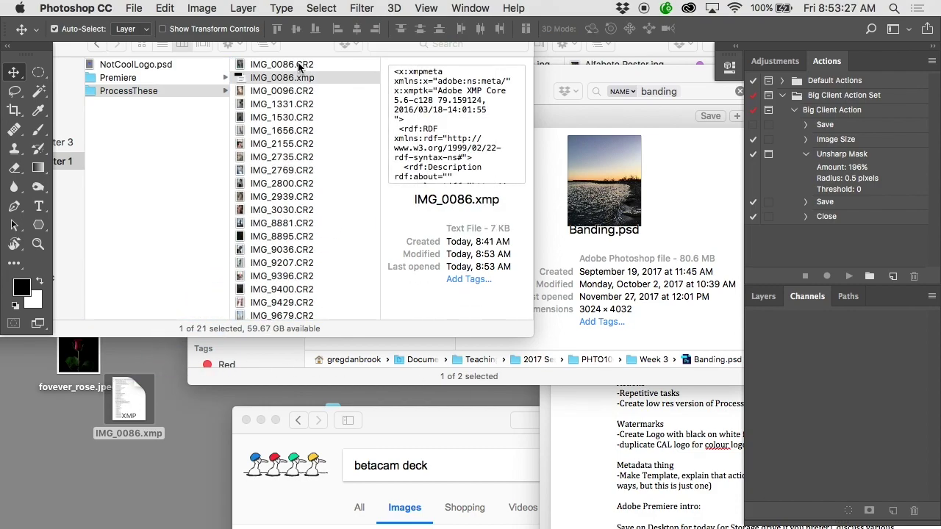
{"action": "double_click", "coordinate": [299, 66]}
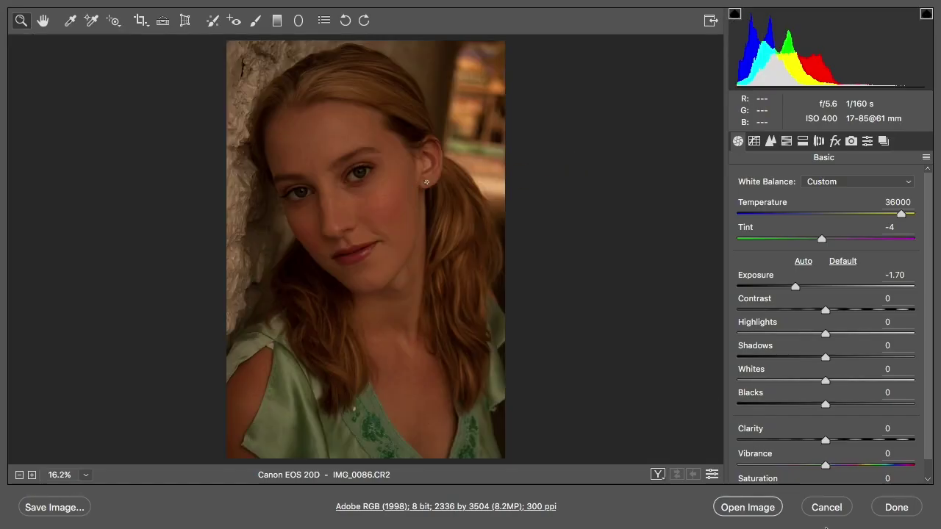
{"action": "left_click", "coordinate": [828, 509]}
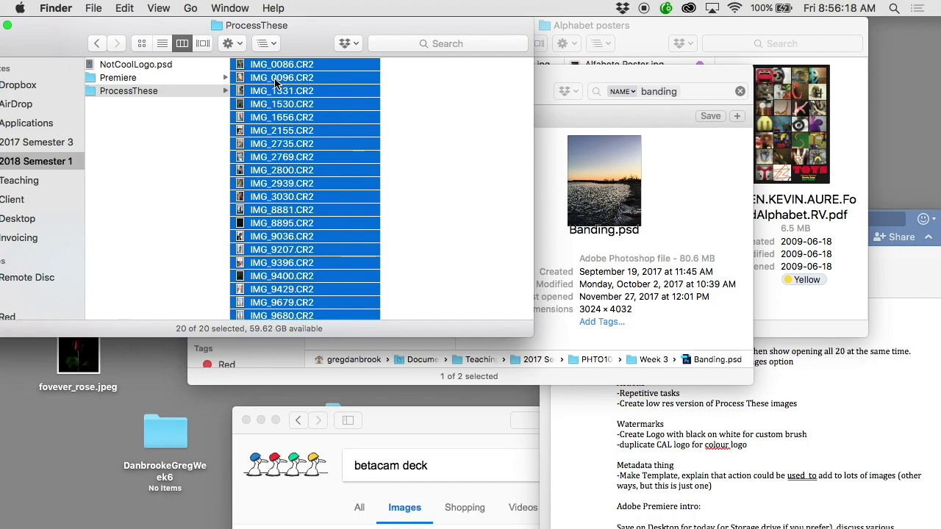
Step: Open the 20 selected CR2 files from ProcessThese together in Camera Raw
{"action": "double_click", "coordinate": [275, 83]}
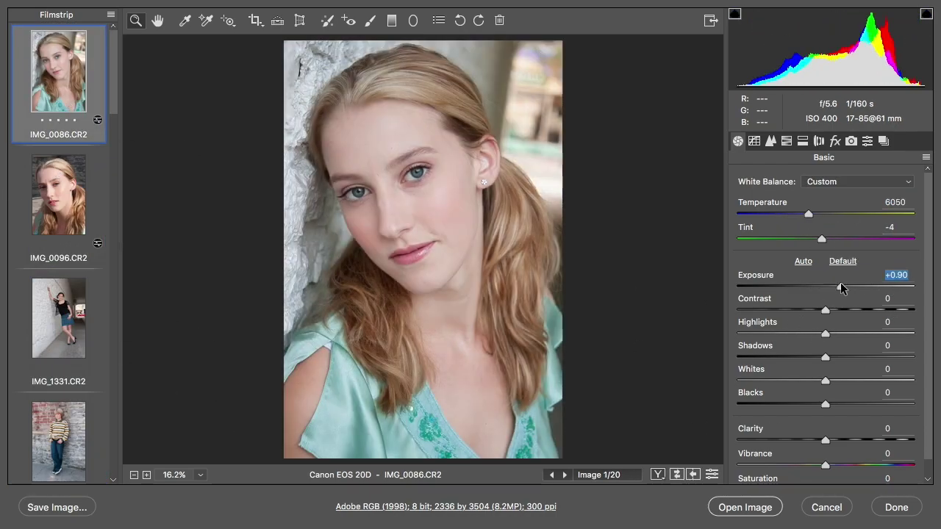
Step: Lower IMG_0086's Exposure slider to +0.70
{"action": "left_click_drag", "start_coordinate": [842, 287], "coordinate": [837, 287]}
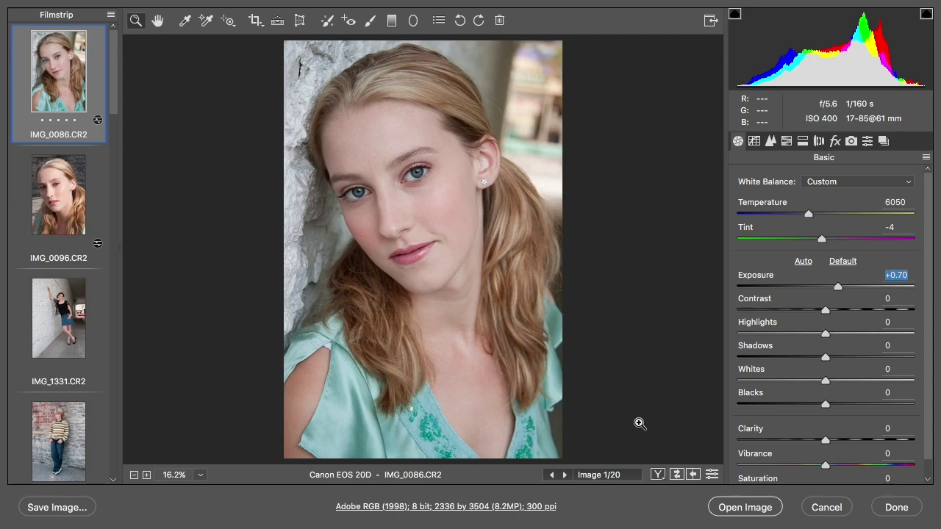
{"action": "left_click", "coordinate": [657, 474]}
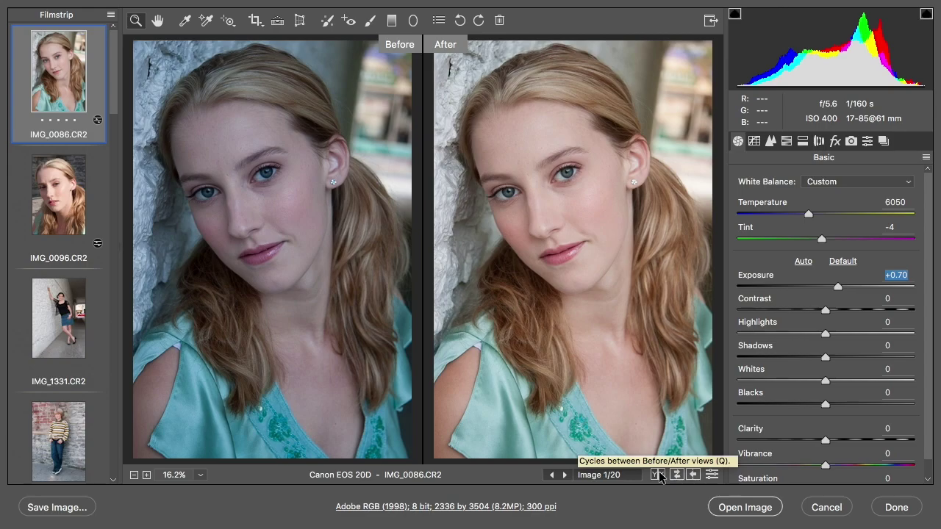
{"action": "left_click", "coordinate": [658, 475]}
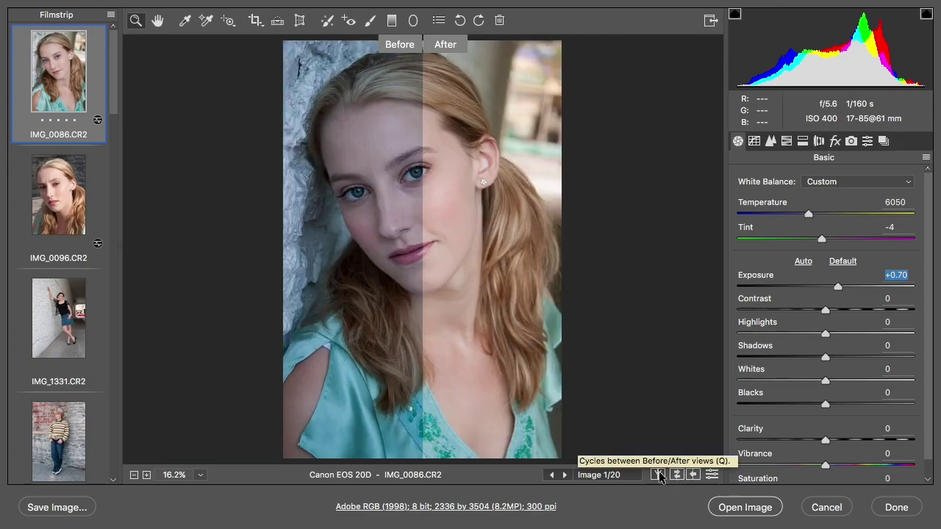
{"action": "left_click", "coordinate": [657, 475]}
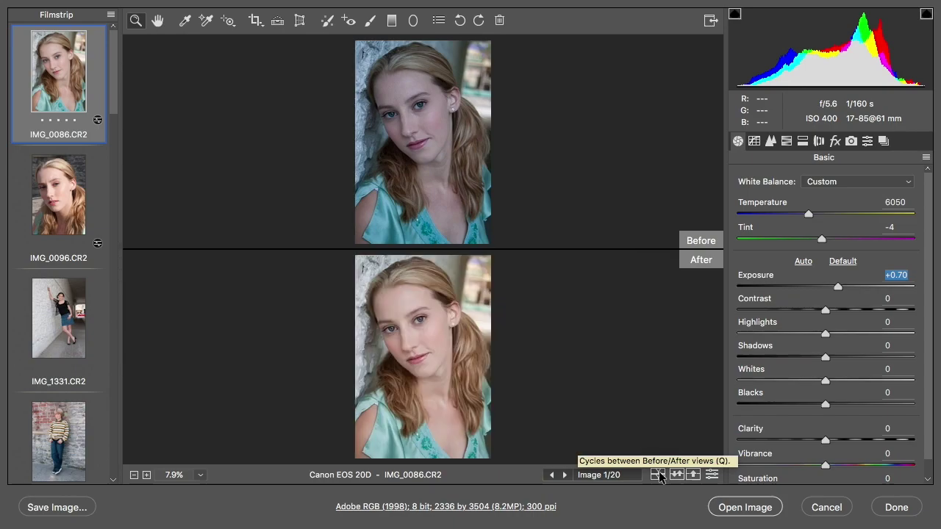
{"action": "left_click", "coordinate": [658, 475]}
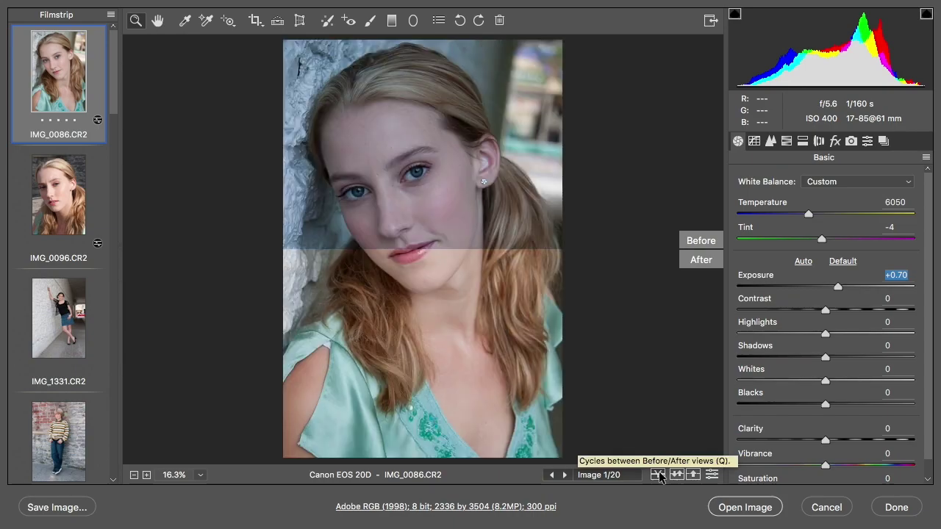
{"action": "left_click", "coordinate": [658, 475]}
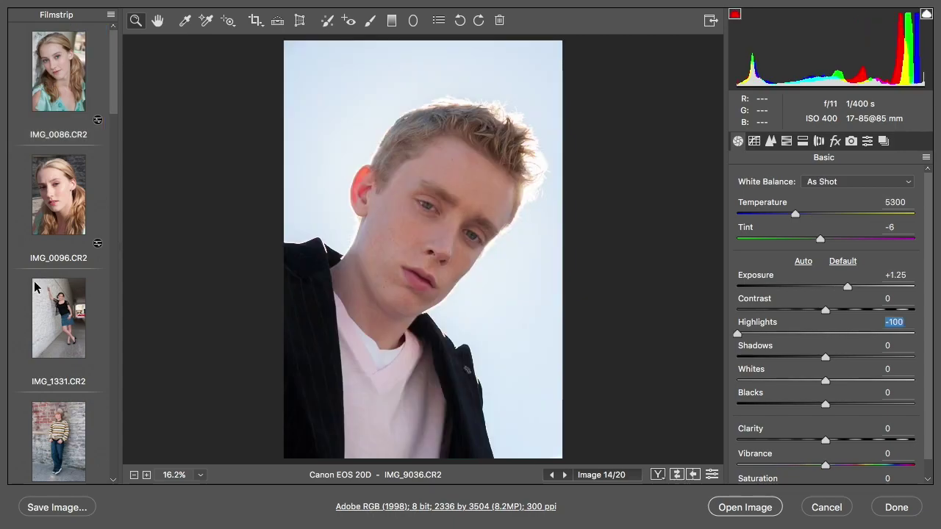
Step: Select IMG_0086, add IMG_0096 and IMG_1331, then Select All in the Filmstrip
{"action": "left_click", "coordinate": [74, 59]}
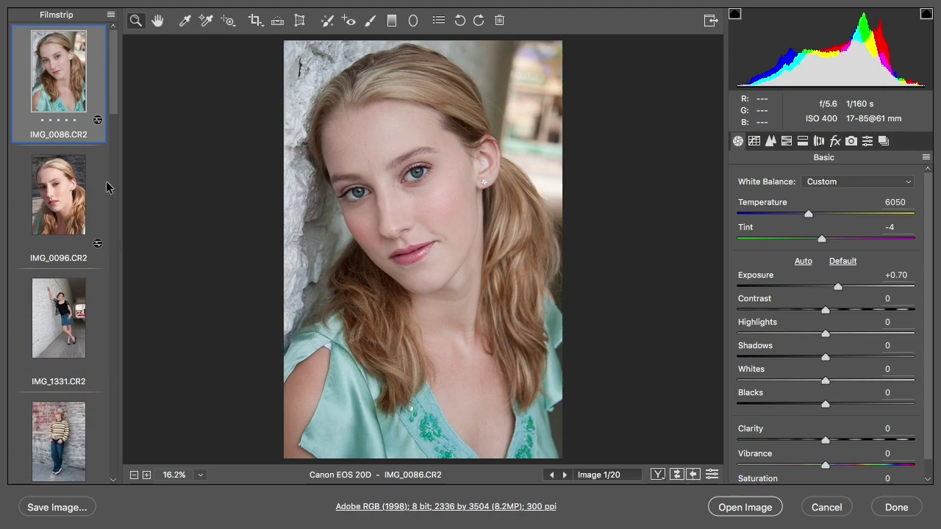
{"action": "left_click", "coordinate": [52, 187], "text": "shift"}
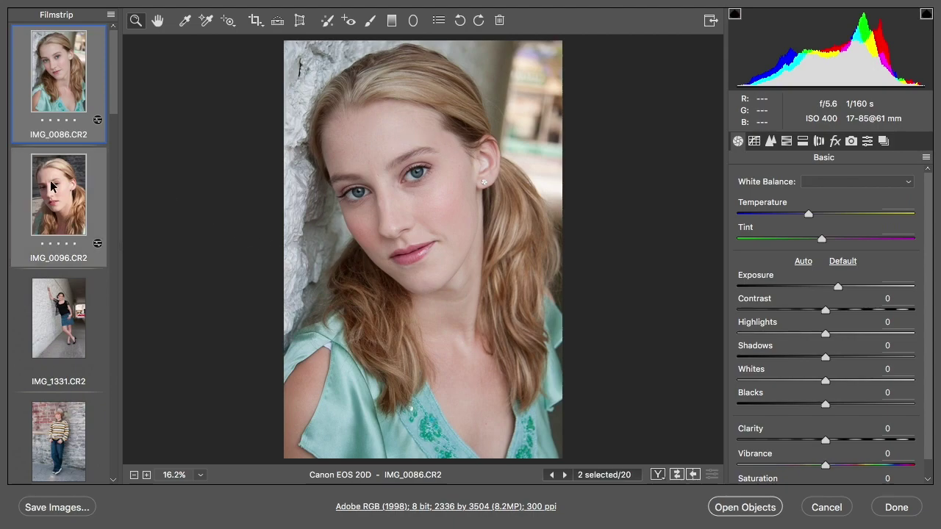
{"action": "left_click", "coordinate": [61, 296], "text": "shift"}
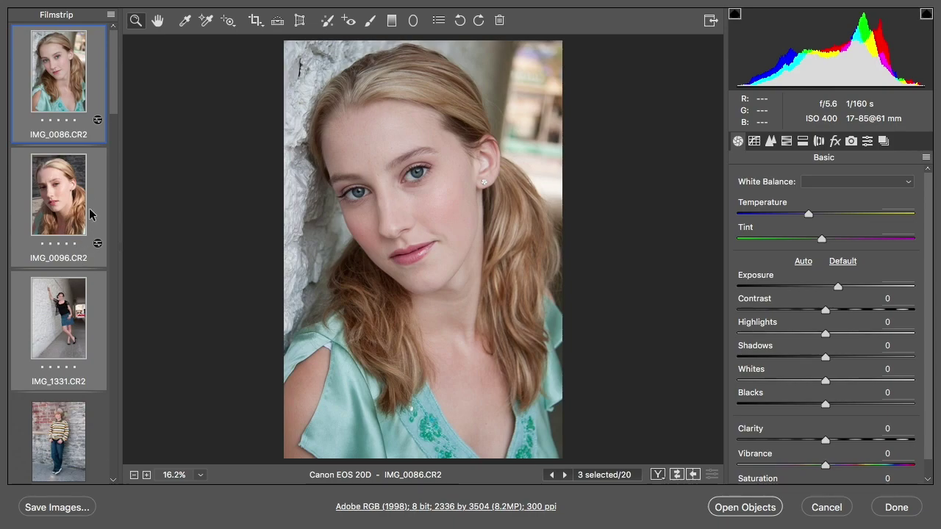
{"action": "left_click", "coordinate": [110, 16]}
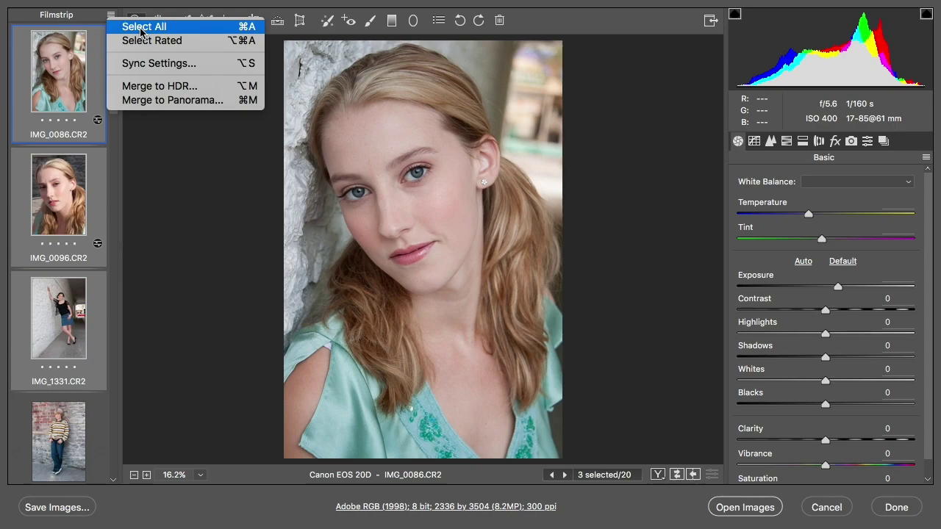
{"action": "left_click", "coordinate": [141, 28]}
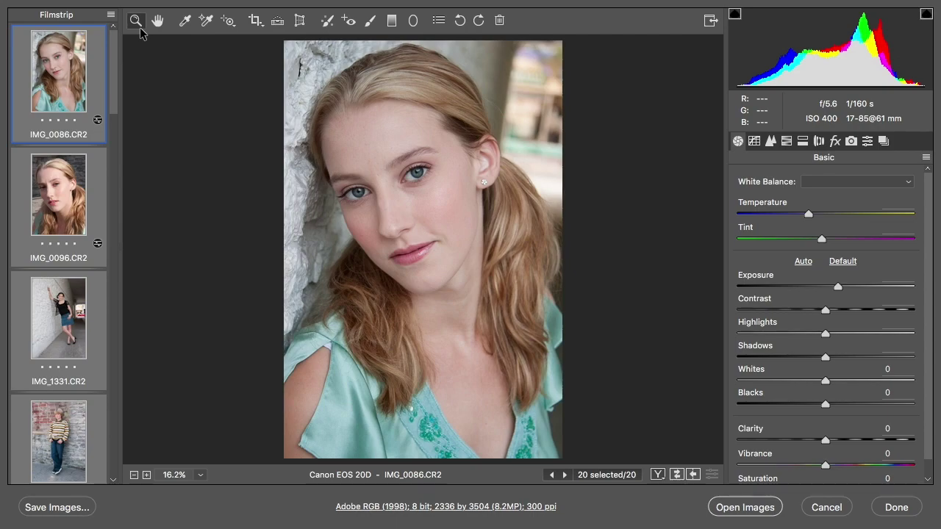
{"action": "left_click", "coordinate": [111, 14]}
{"action": "left_click", "coordinate": [144, 28]}
Step: Open Save Options and choose the week 6 folder on the Desktop as the JPEG destination
{"action": "left_click", "coordinate": [57, 507]}
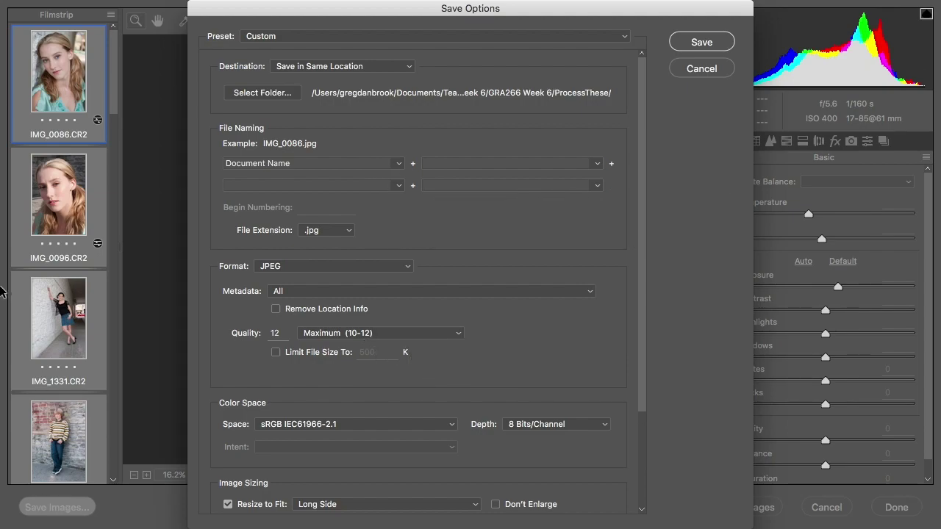
{"action": "left_click", "coordinate": [252, 93]}
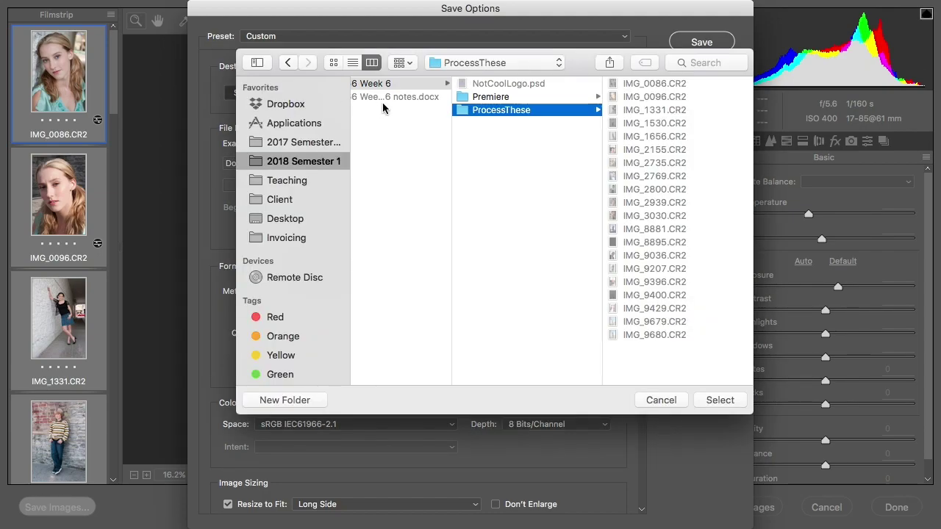
{"action": "key", "text": "Return"}
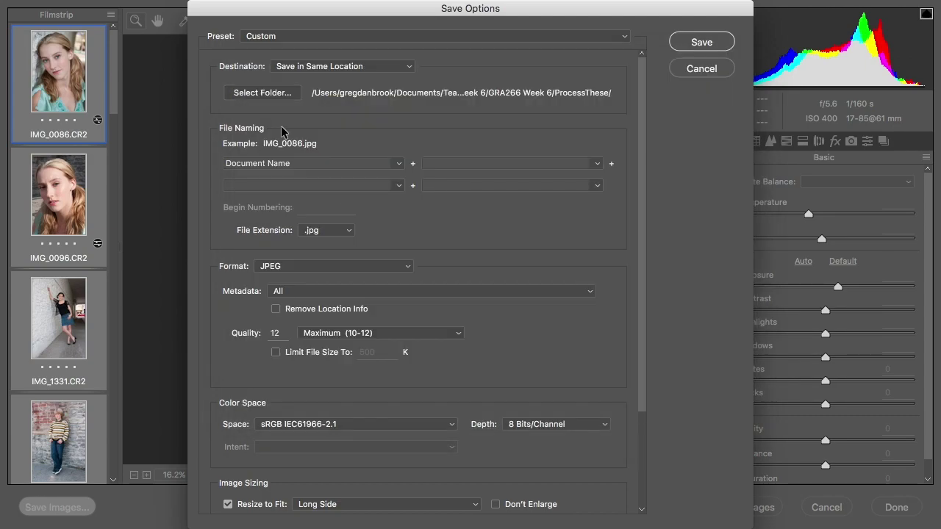
{"action": "left_click", "coordinate": [262, 92]}
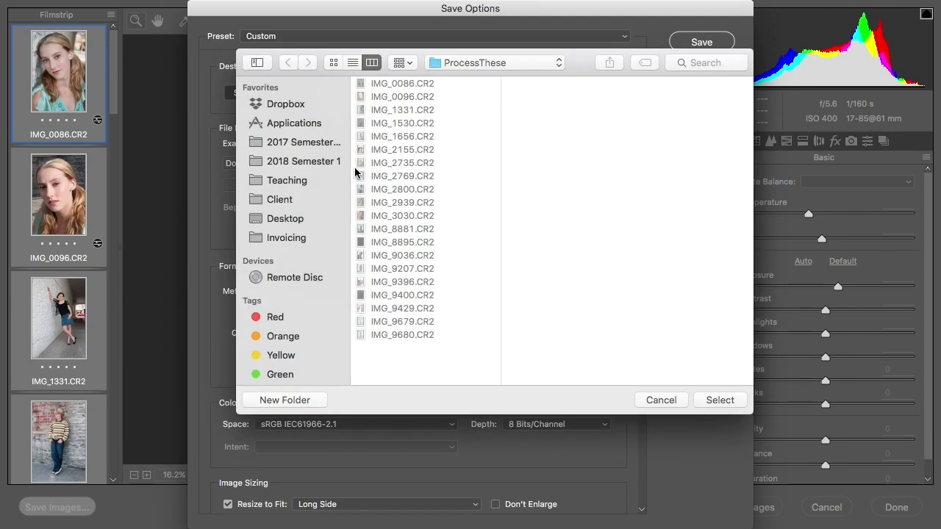
{"action": "left_click", "coordinate": [287, 219]}
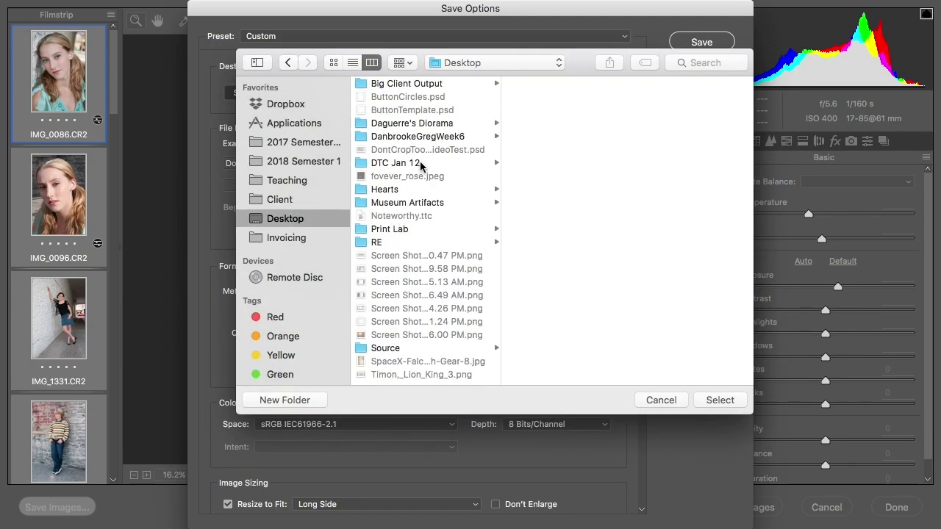
{"action": "left_click", "coordinate": [426, 136]}
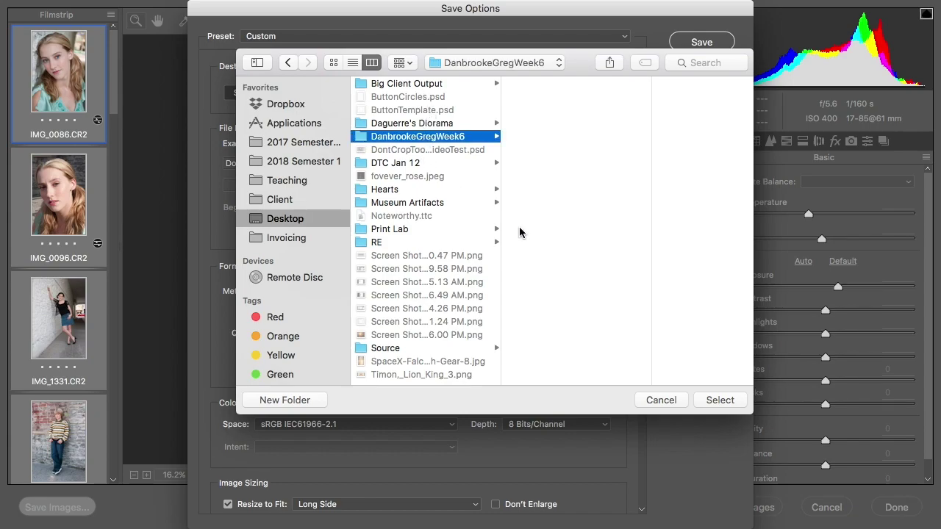
{"action": "left_click", "coordinate": [720, 399]}
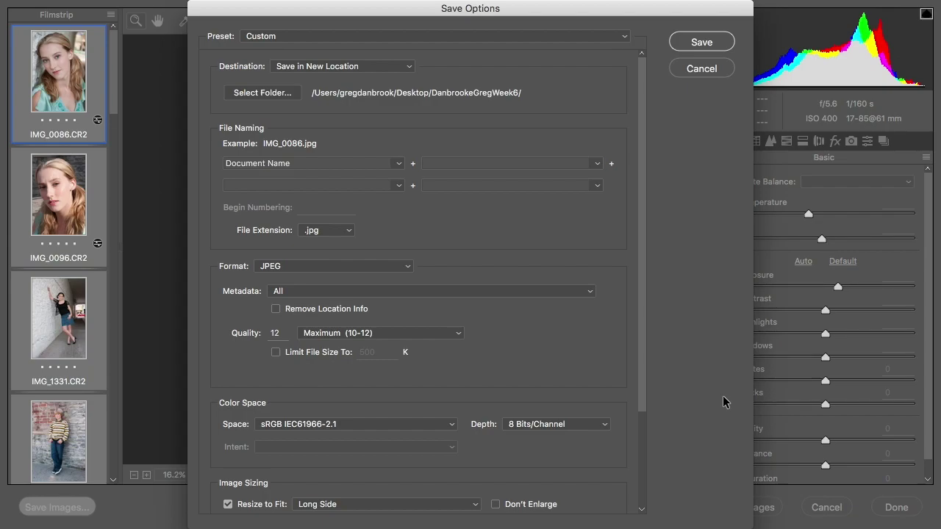
Step: Replace the first file-name part with the couple's names as a text prefix
{"action": "left_click", "coordinate": [401, 162]}
{"action": "left_click", "coordinate": [268, 167]}
{"action": "type", "text": "BettyAndDave"}
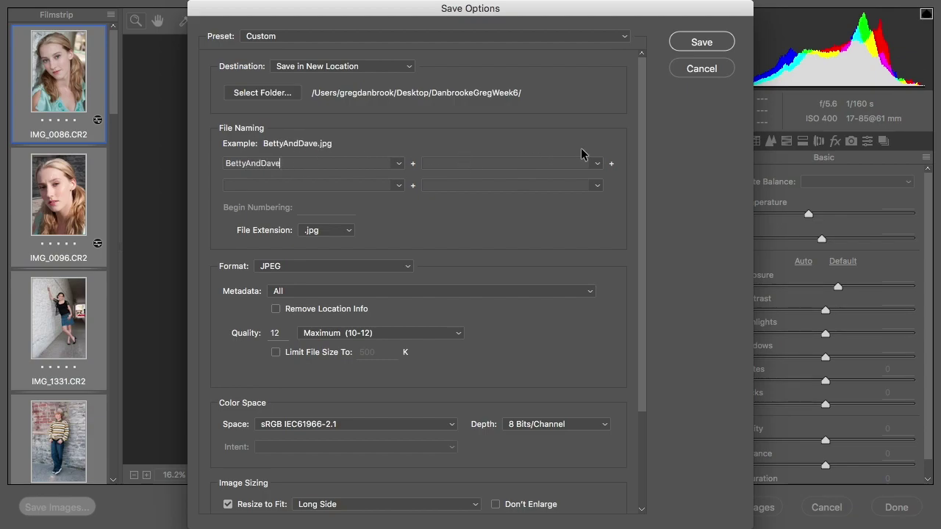
Step: Add a 4 Digit Serial Number as the second name part, starting at 4824
{"action": "left_click", "coordinate": [597, 163]}
{"action": "left_click", "coordinate": [515, 238]}
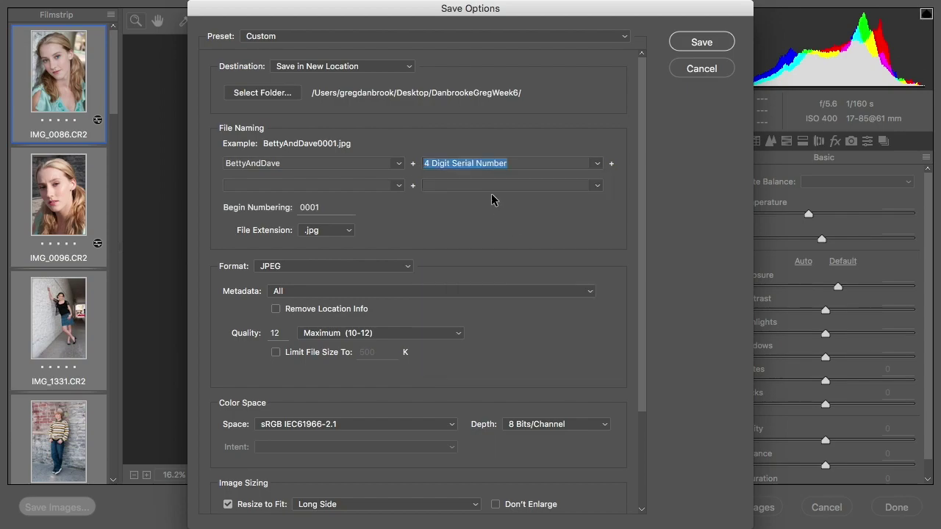
{"action": "left_click", "coordinate": [309, 208]}
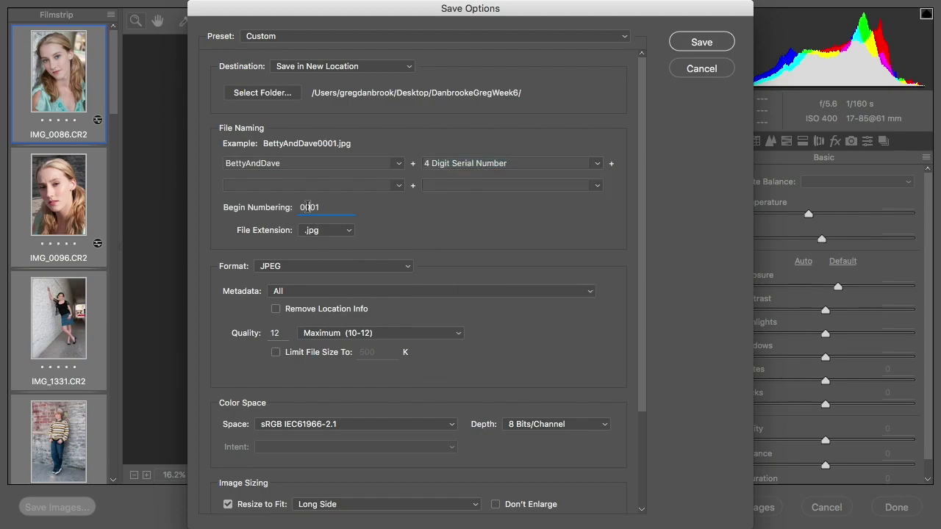
{"action": "double_click", "coordinate": [309, 208]}
{"action": "type", "text": "4824"}
Step: Name each saved JPEG after its original document name and review the file extension choices
{"action": "left_click", "coordinate": [397, 164]}
{"action": "left_click", "coordinate": [368, 175]}
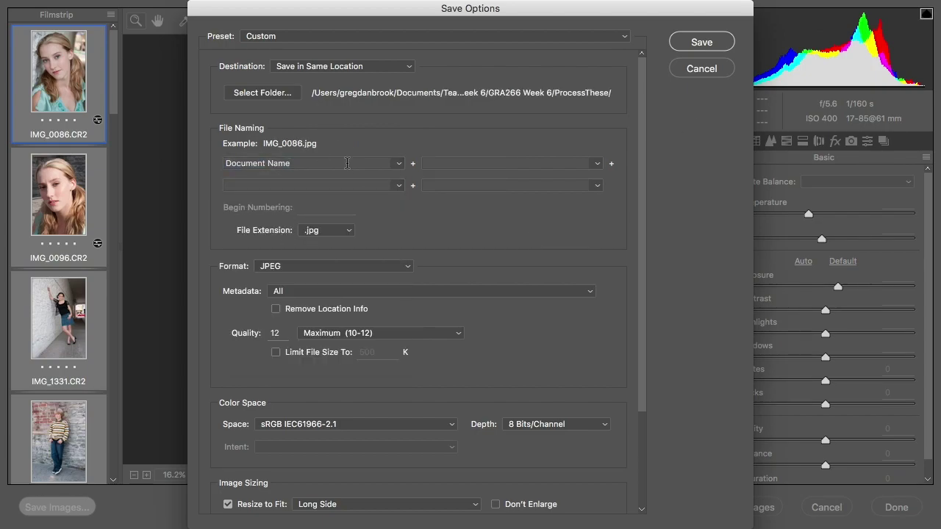
{"action": "left_click", "coordinate": [349, 230]}
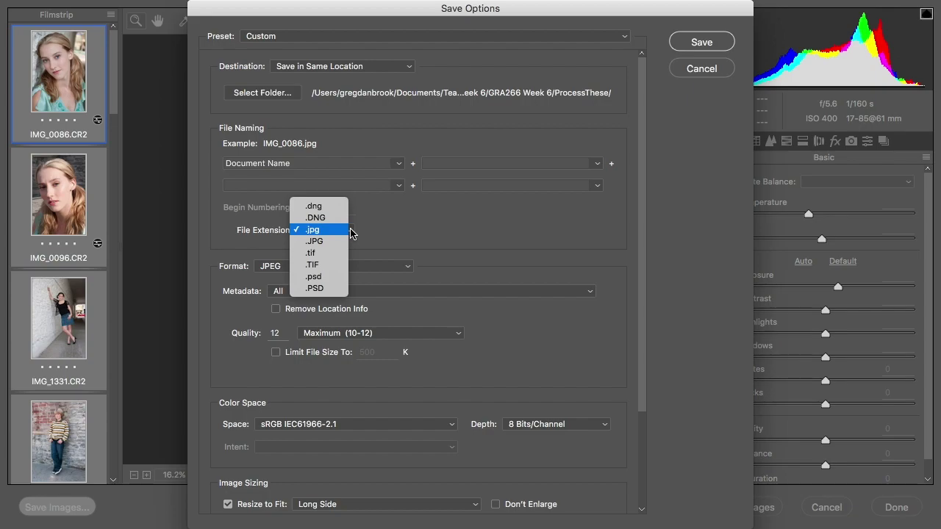
Step: Keep the .jpg extension and change the JPEG quality from 12 to 8
{"action": "left_click", "coordinate": [351, 232]}
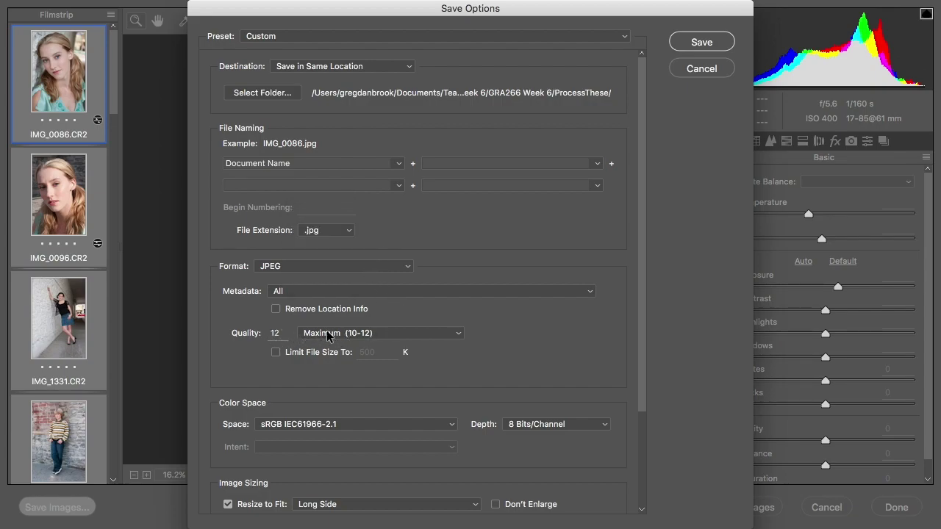
{"action": "left_click_drag", "start_coordinate": [280, 333], "coordinate": [267, 333]}
{"action": "type", "text": "8"}
{"action": "left_click", "coordinate": [282, 291]}
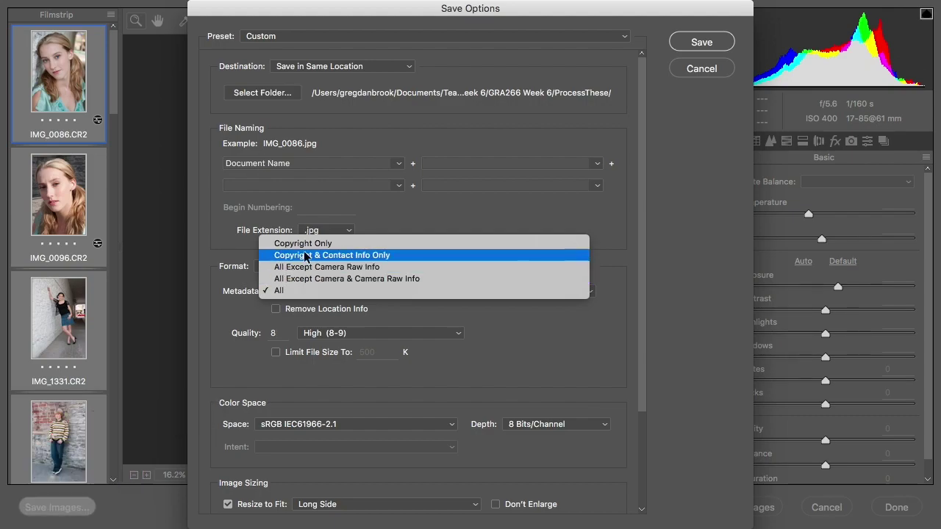
Step: Keep all metadata, choose Adobe RGB (1998) colour space and 8 bits/channel depth
{"action": "left_click", "coordinate": [335, 211]}
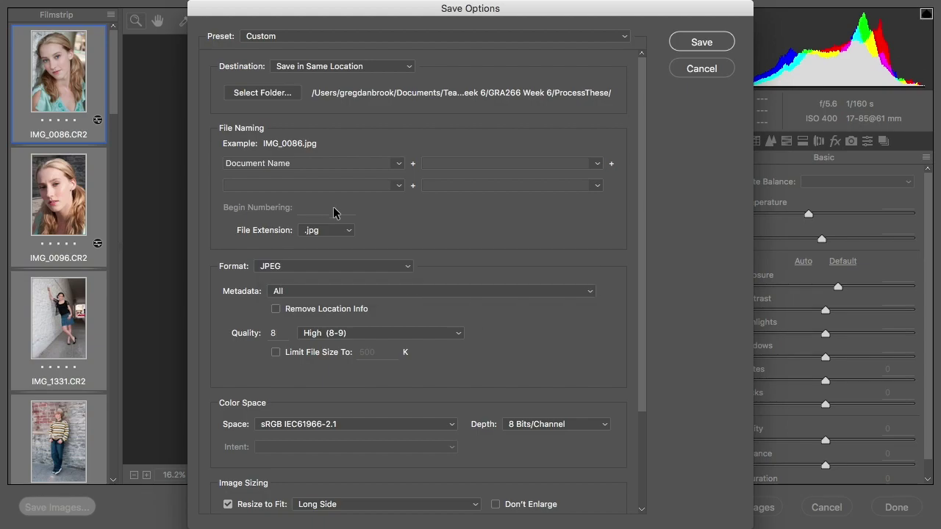
{"action": "left_click", "coordinate": [358, 423]}
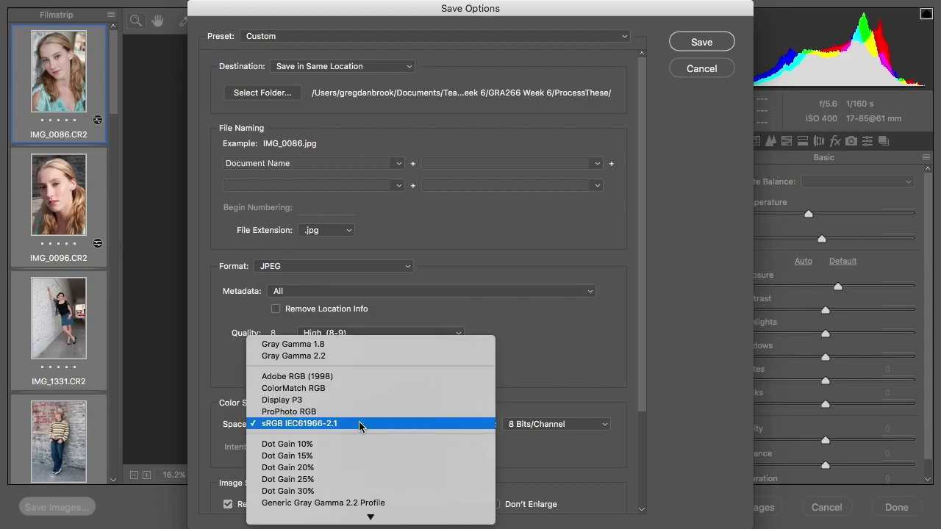
{"action": "left_click", "coordinate": [340, 381]}
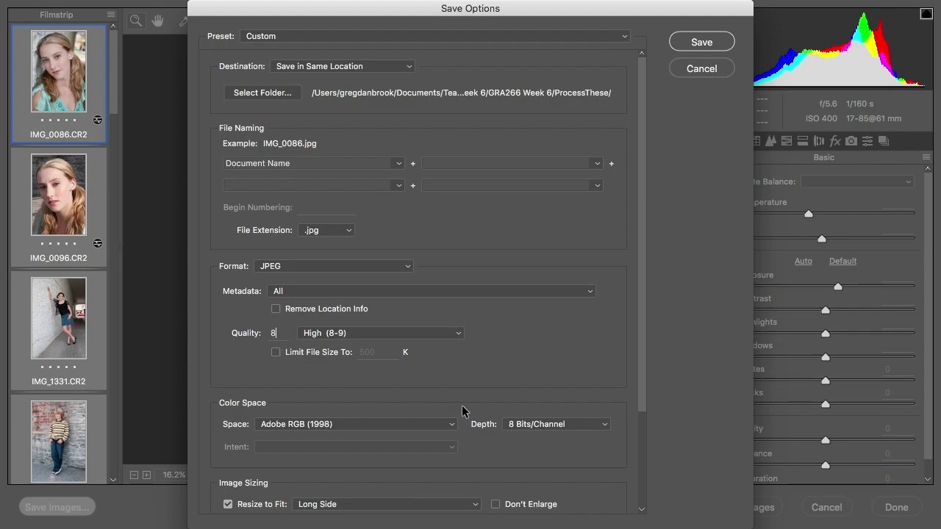
{"action": "scroll", "coordinate": [462, 410], "scroll_direction": "down", "scroll_amount": 1}
{"action": "left_click", "coordinate": [545, 401]}
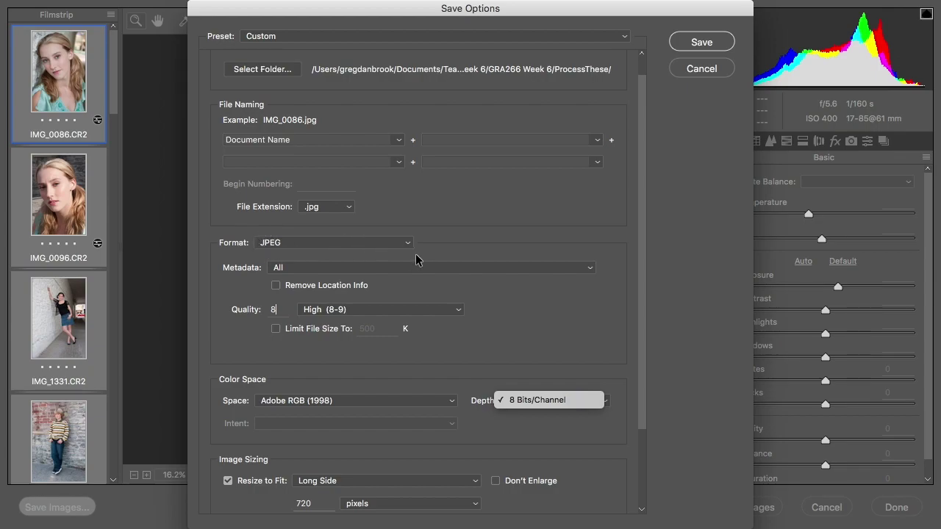
{"action": "left_click", "coordinate": [544, 397]}
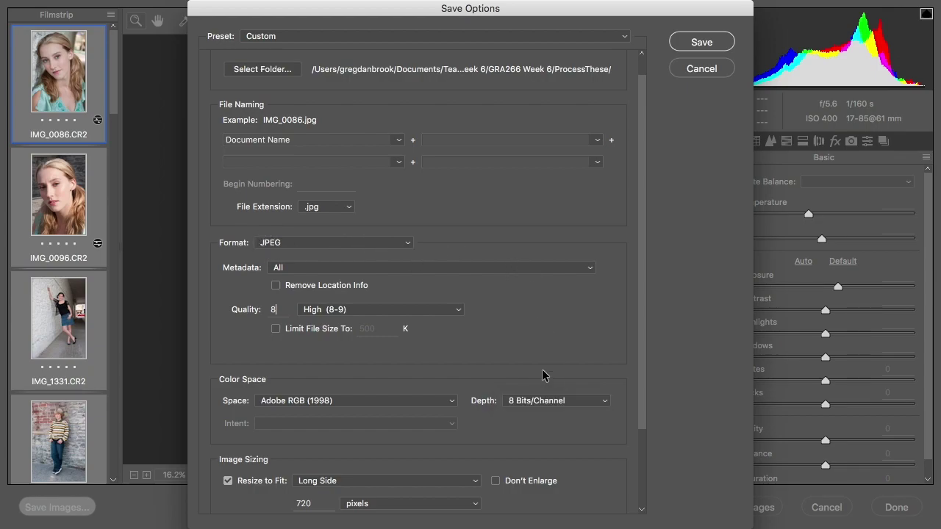
{"action": "scroll", "coordinate": [396, 374], "scroll_direction": "down", "scroll_amount": 3}
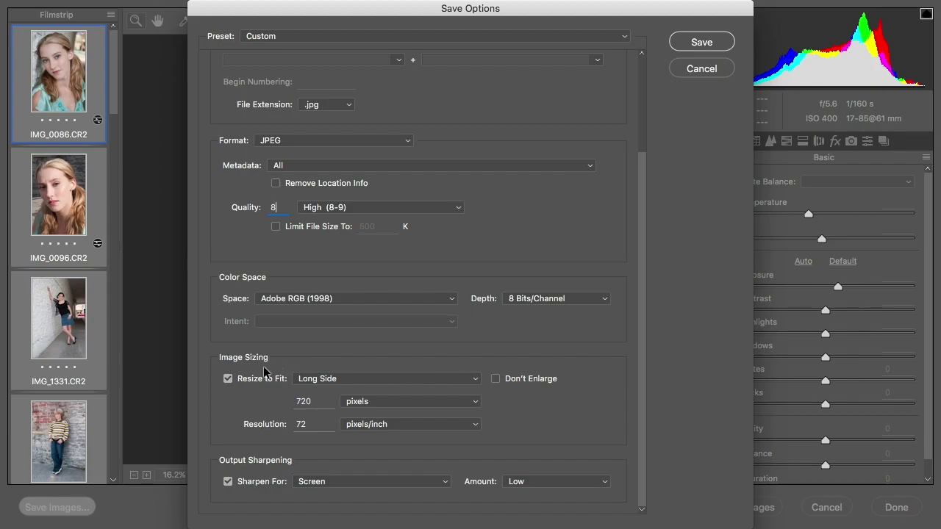
Step: Untick Resize to Fit and leave the output at Default Size
{"action": "left_click", "coordinate": [228, 379]}
{"action": "left_click", "coordinate": [351, 381]}
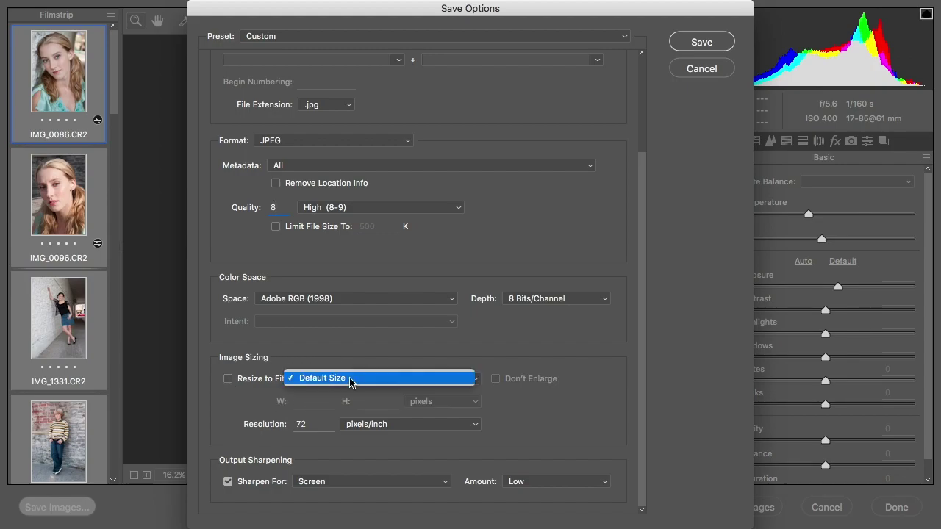
{"action": "left_click", "coordinate": [350, 381]}
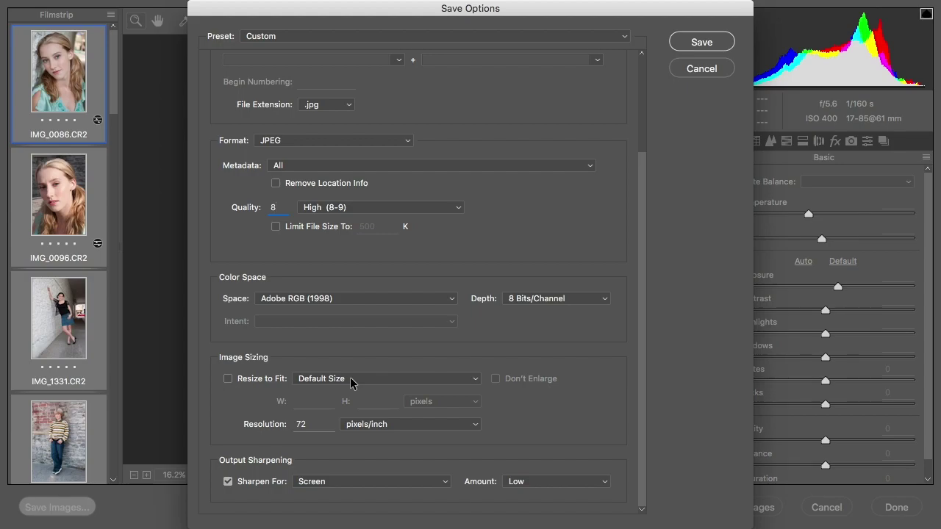
Step: Save all twenty portraits as JPEGs with these Save Options
{"action": "left_click", "coordinate": [705, 38]}
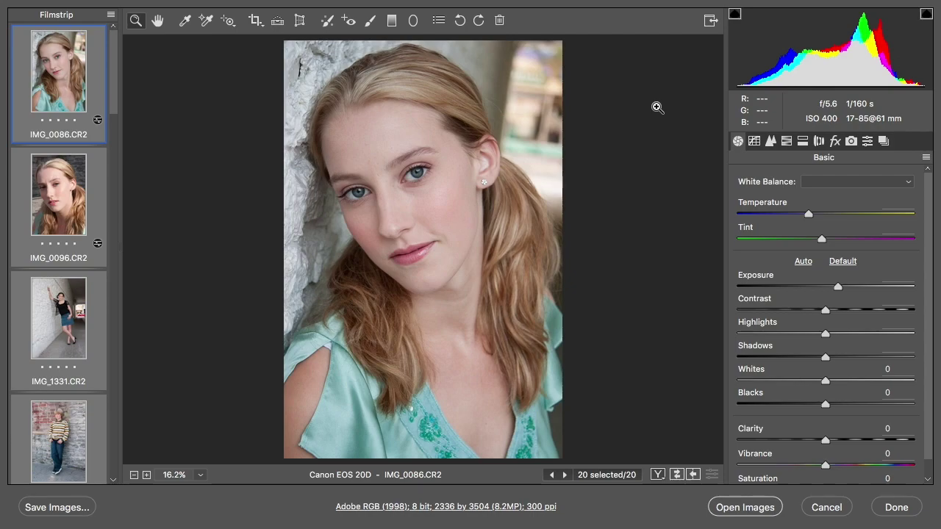
Step: Close Camera Raw with Done and preview a new JPEG in the ProcessThese folder
{"action": "left_click", "coordinate": [895, 507]}
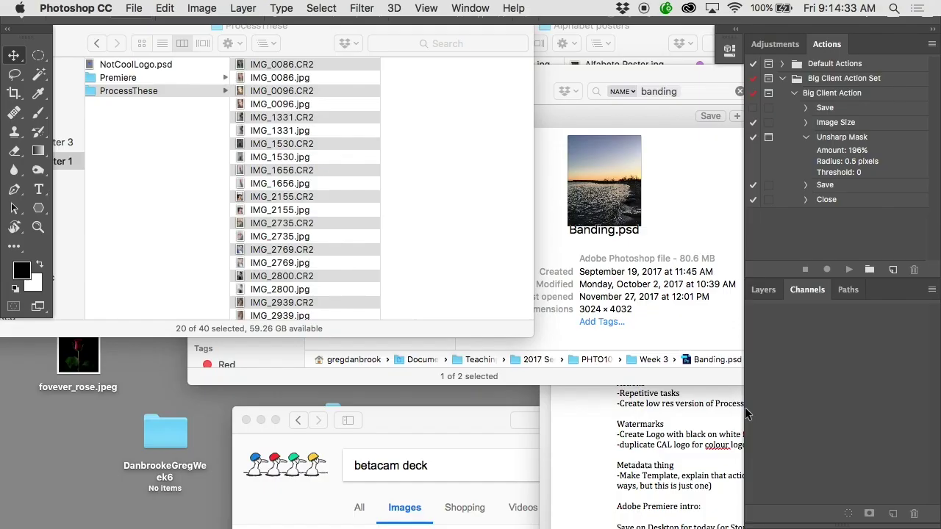
{"action": "left_click", "coordinate": [315, 116]}
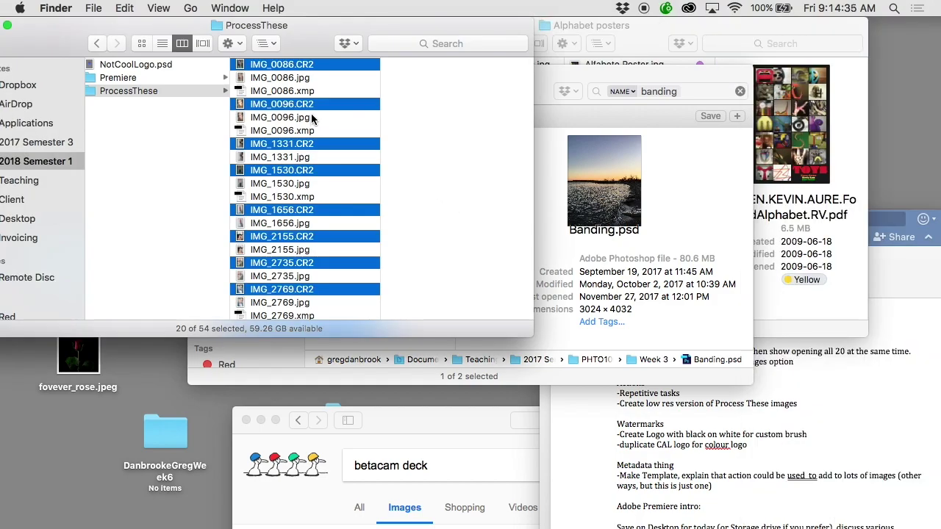
{"action": "left_click", "coordinate": [311, 117]}
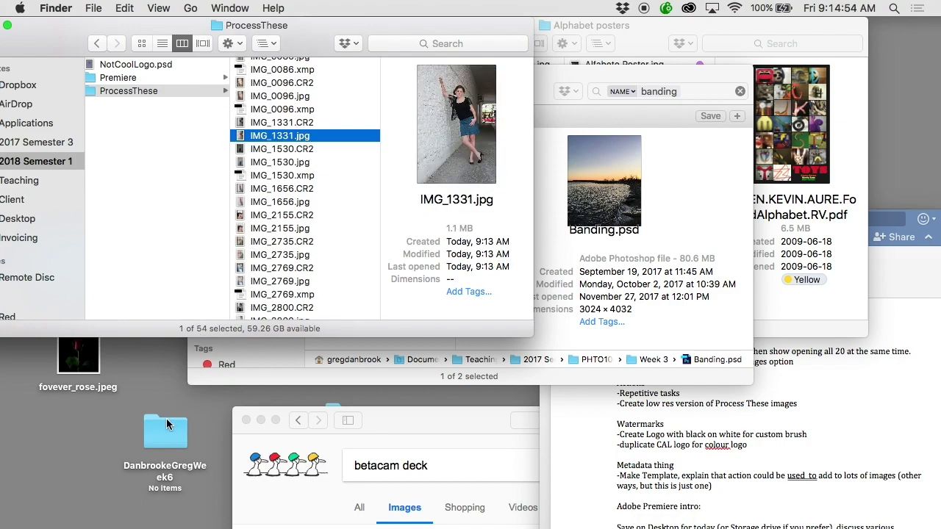
Step: Open the empty DanbrookeGregWeek6 desktop folder beside the ProcessThese window
{"action": "double_click", "coordinate": [166, 426]}
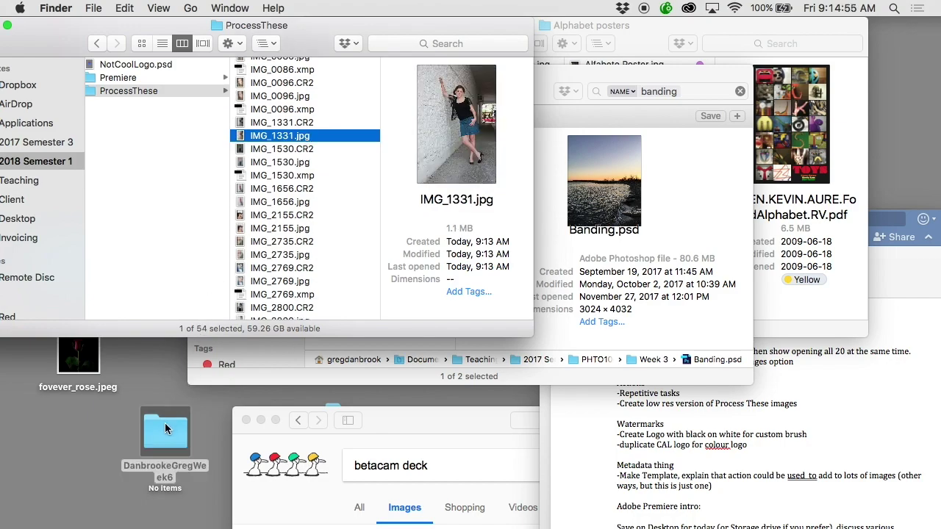
{"action": "left_click_drag", "start_coordinate": [360, 48], "coordinate": [364, 288]}
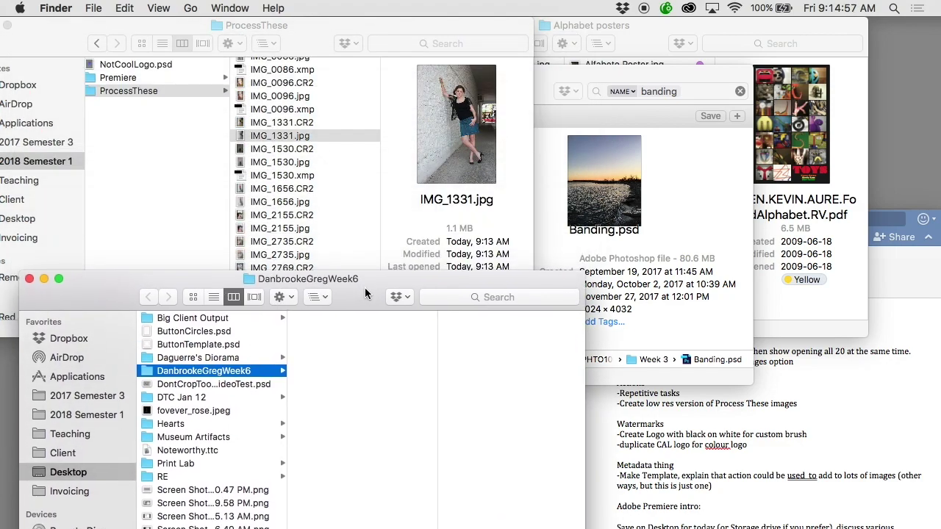
{"action": "left_click", "coordinate": [296, 150]}
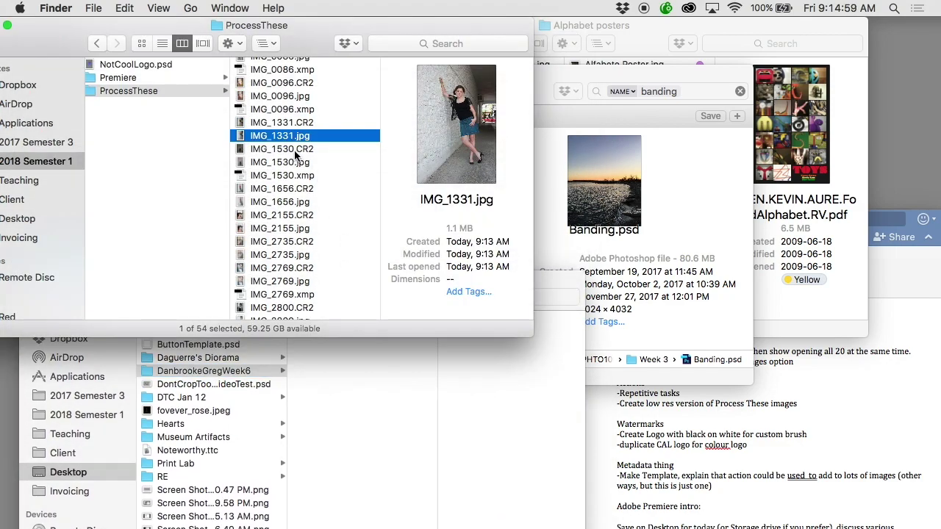